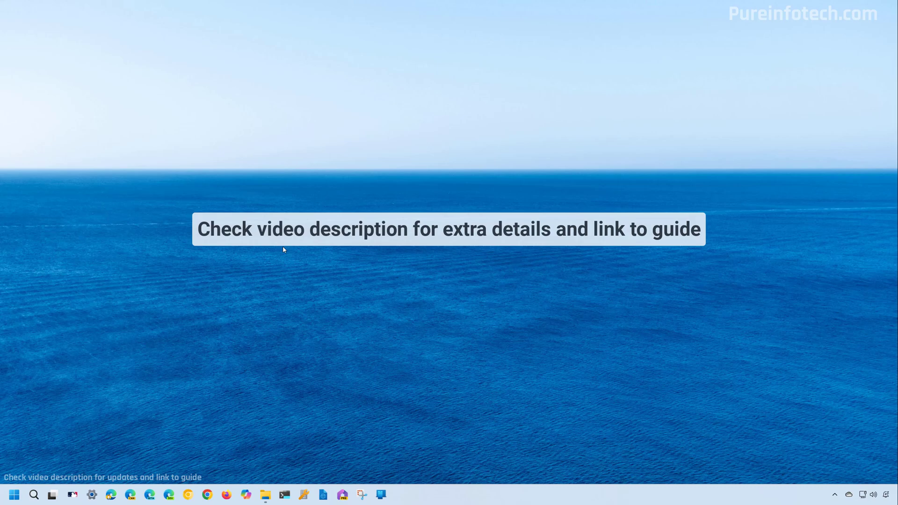
Launch Microsoft Edge from Start and load gemini.google.com/app
key(super)
text(edge)
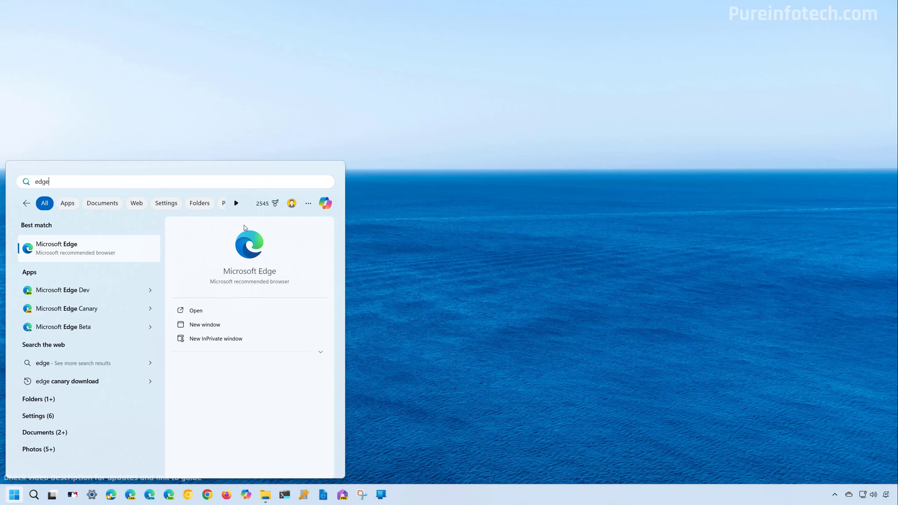
click(100, 253)
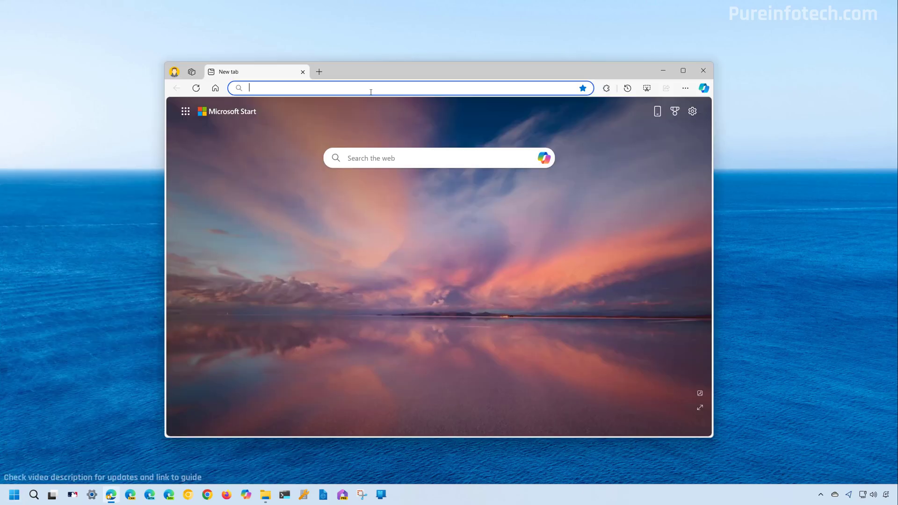
text(https://gemini.google.com/app)
key(Return)
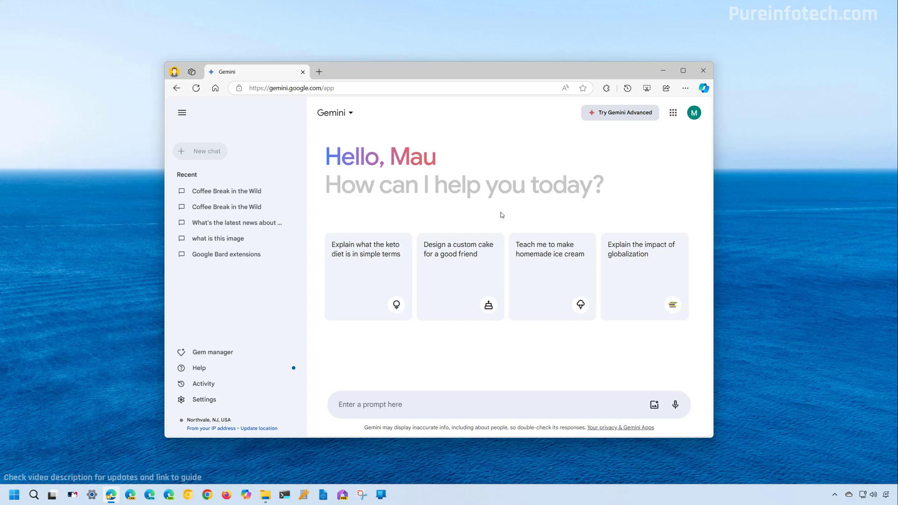
Install the site as an Edge app named Gemini from the Apps menu
click(686, 89)
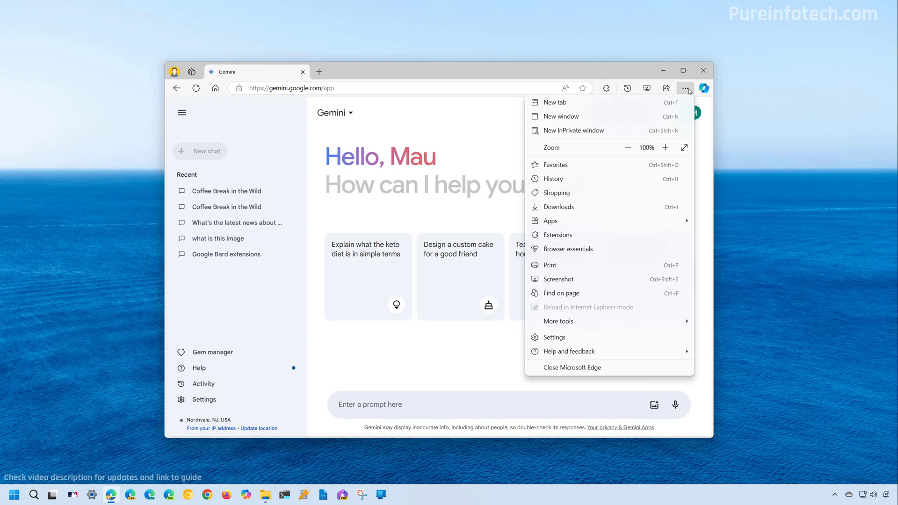
mouse_move(580, 225)
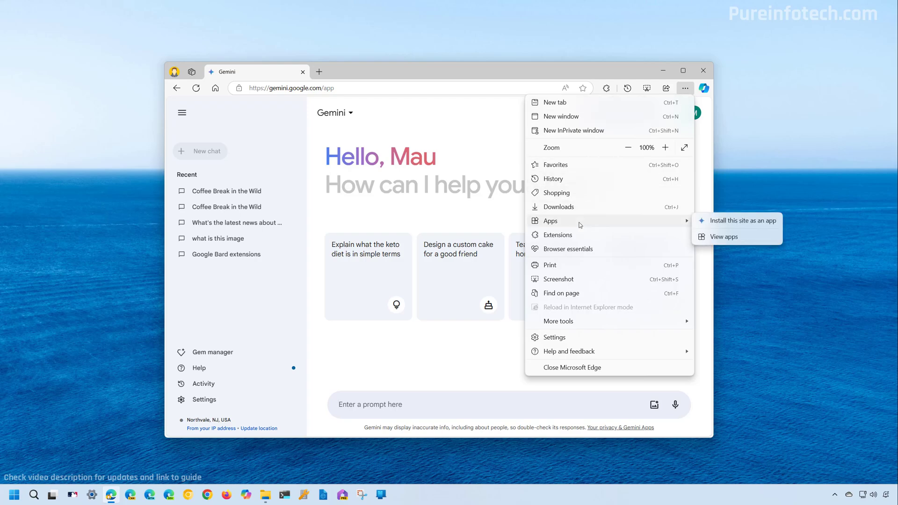
click(738, 226)
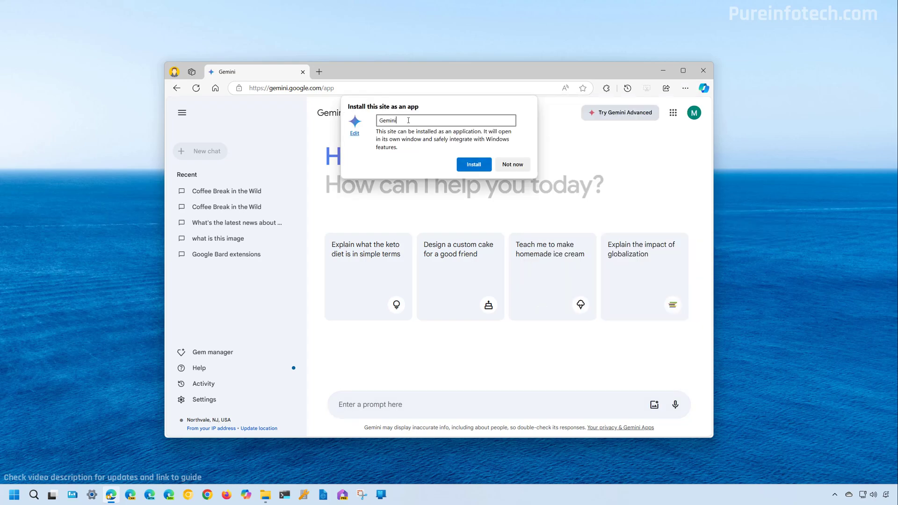
double_click(408, 121)
click(473, 165)
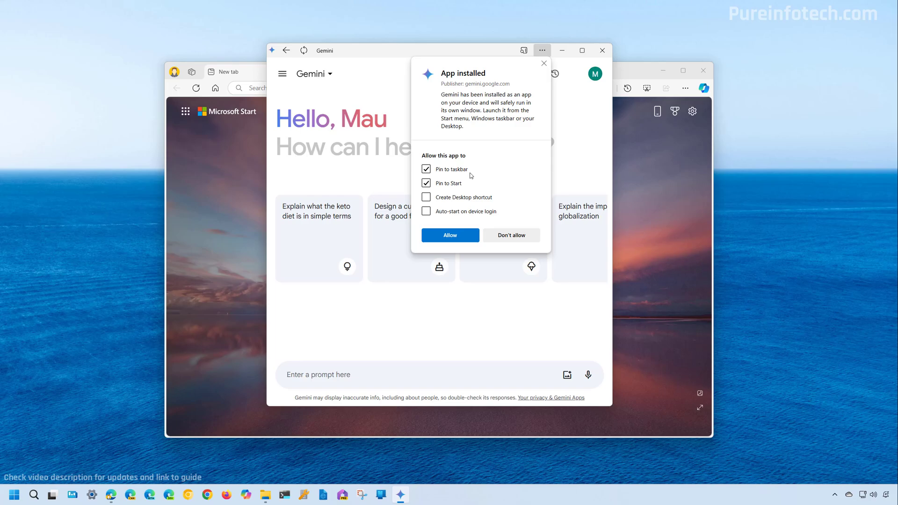
Pin the Gemini app to the taskbar only, not Start, and close the Edge window
click(441, 183)
click(450, 236)
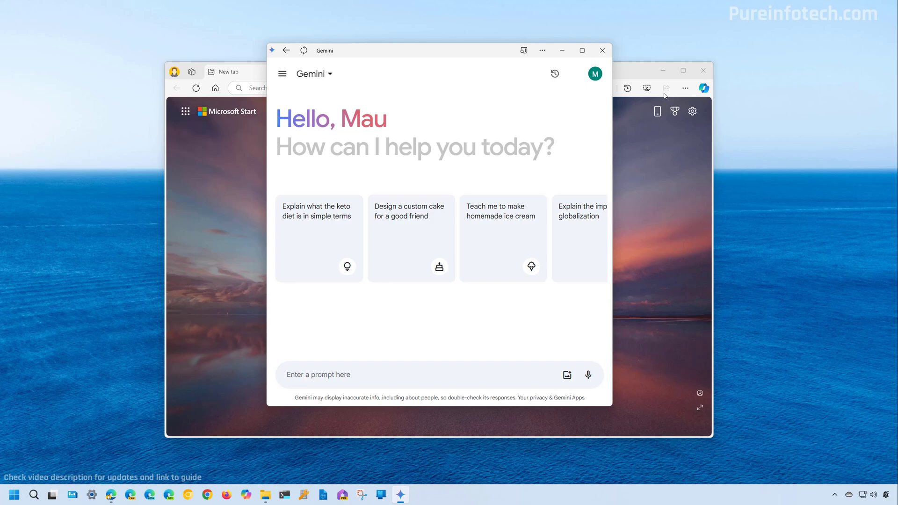
click(703, 70)
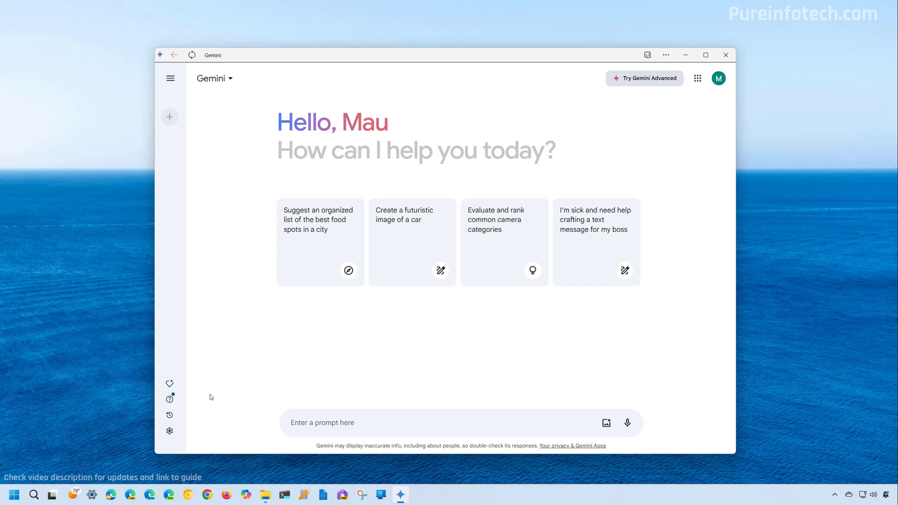
Switch Gemini to the dark theme in its settings, then close the Gemini app window
click(170, 435)
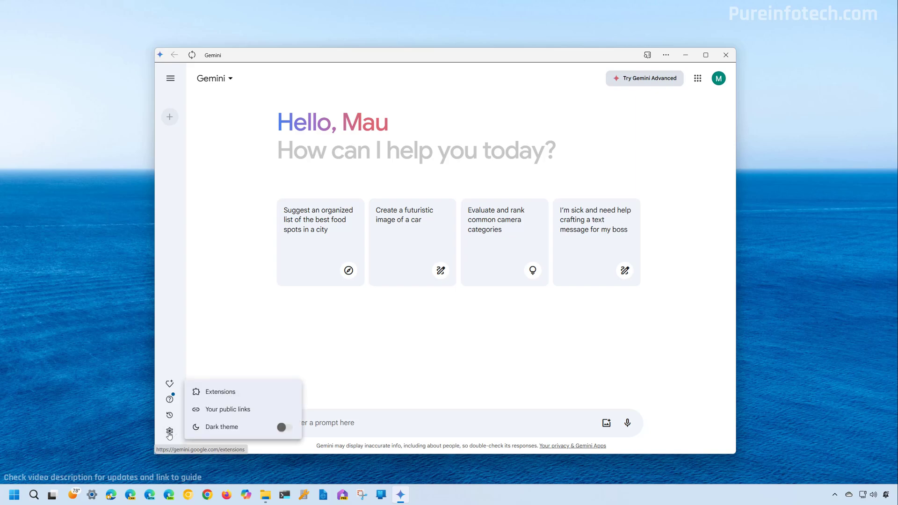
click(285, 426)
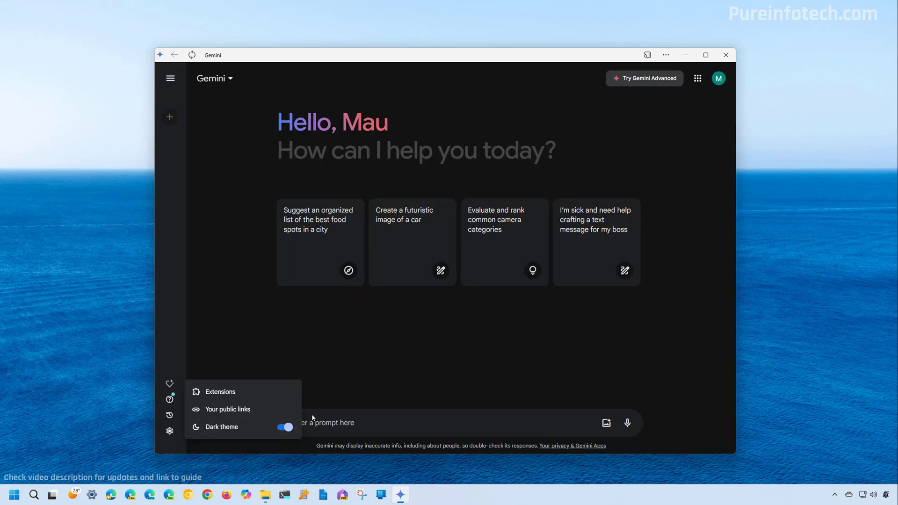
click(409, 340)
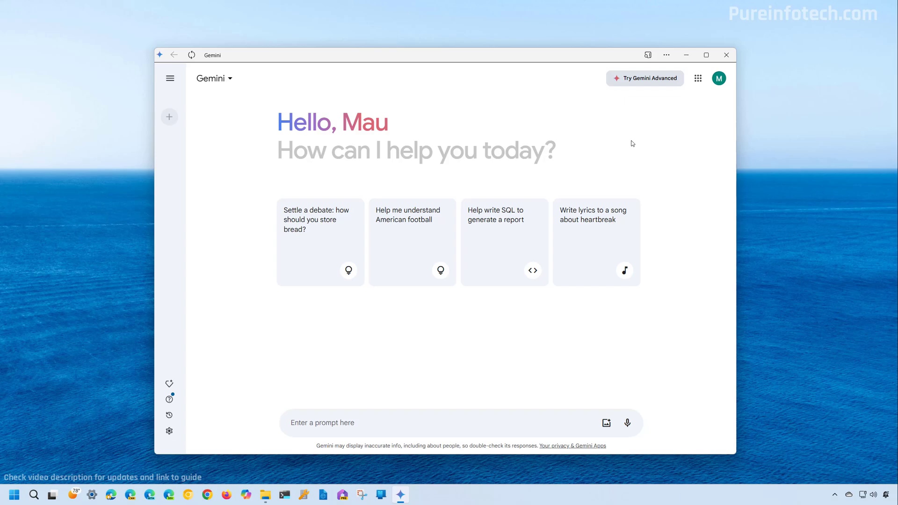
click(726, 54)
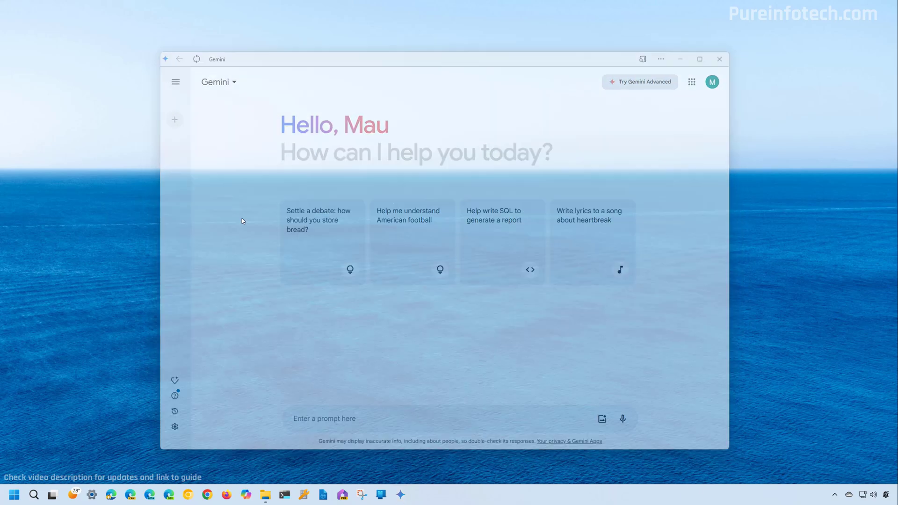
Search Start for 'gemin' and launch the installed Gemini app
click(14, 494)
click(114, 182)
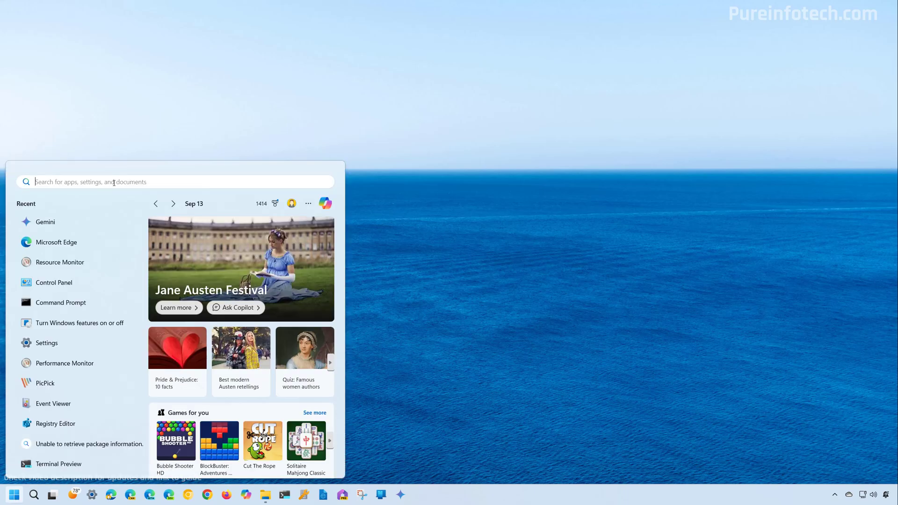
text(gemin)
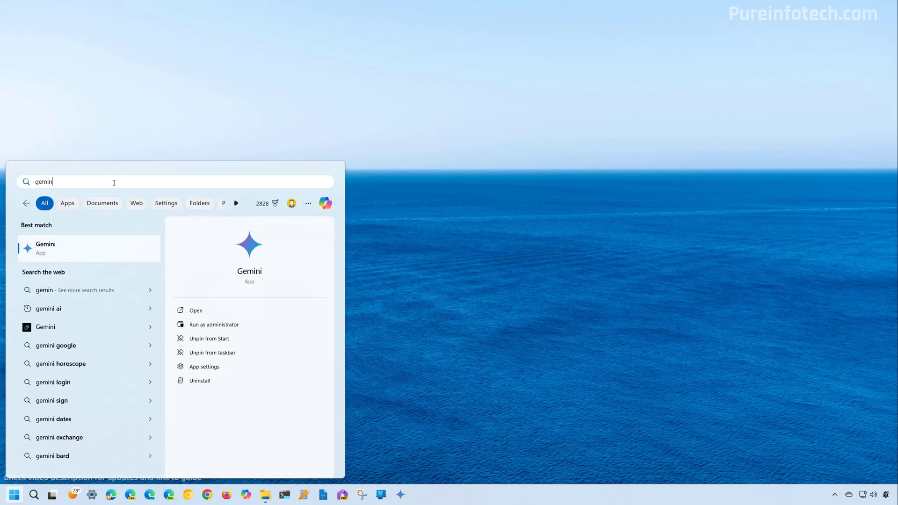
click(66, 249)
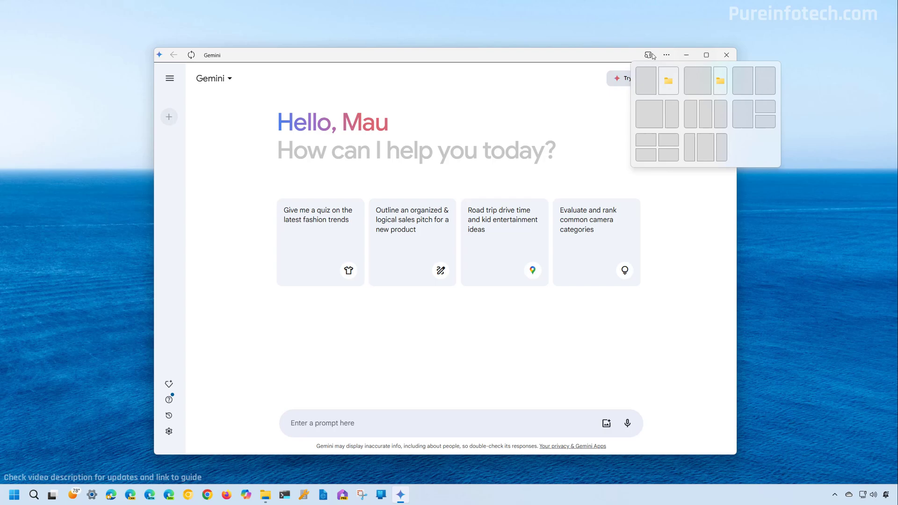
Open the Gemini app's settings page, then search Start for 'gemini' to reach Installed apps
click(667, 54)
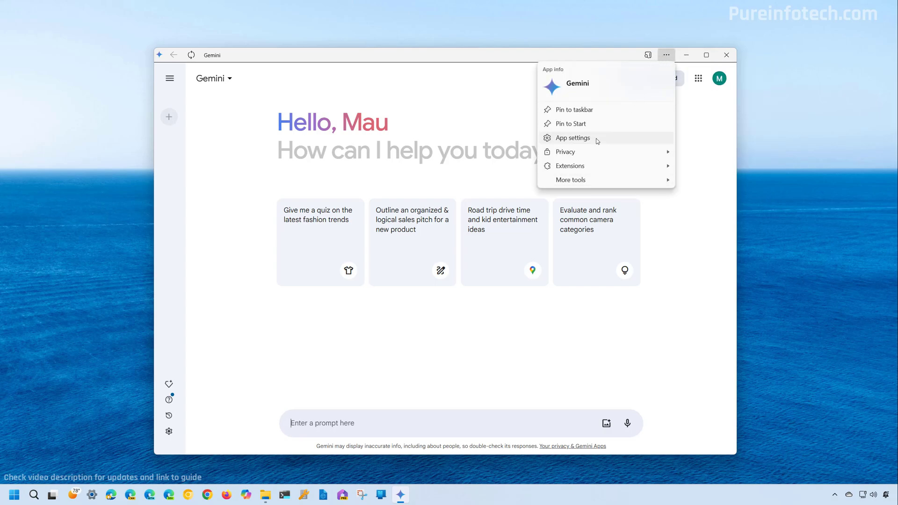
click(577, 139)
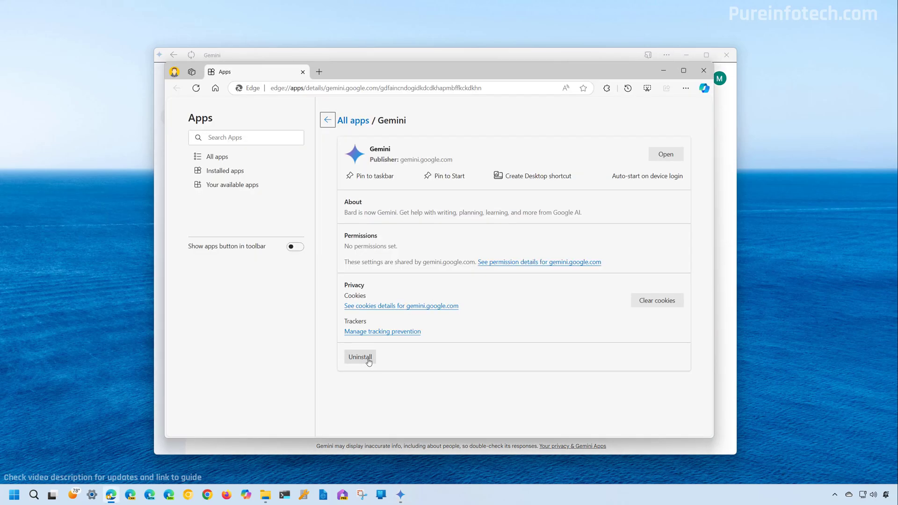
key(super)
click(135, 182)
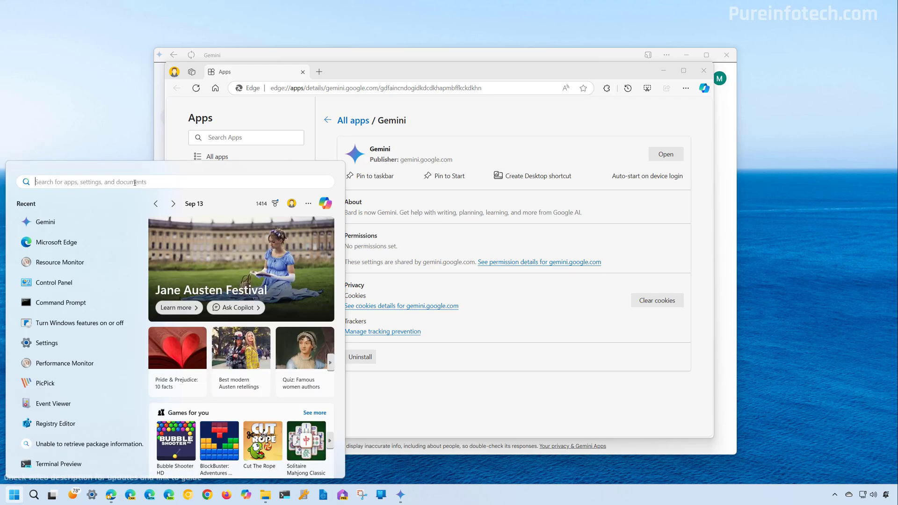
text(gemini)
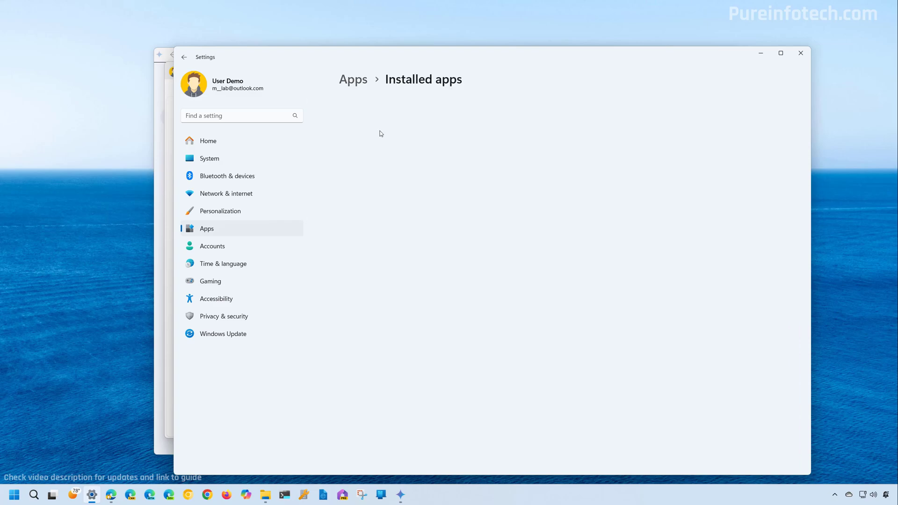
Filter Installed apps by 'gemin', uninstall Gemini, confirm, and close Settings
click(370, 103)
text(gem)
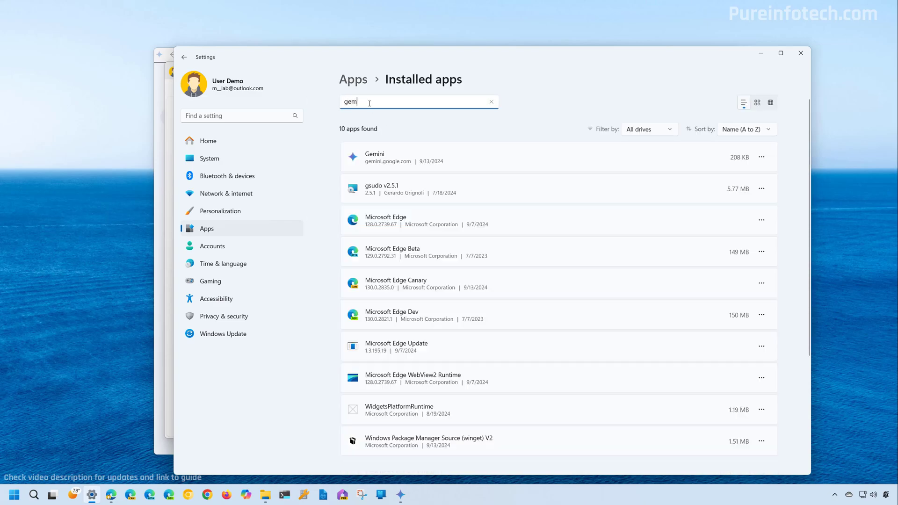
text(in)
click(761, 157)
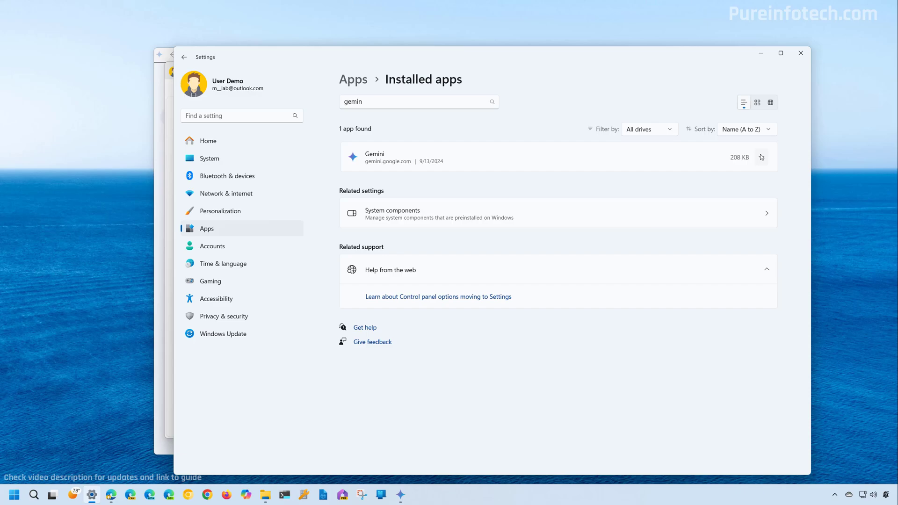
click(762, 157)
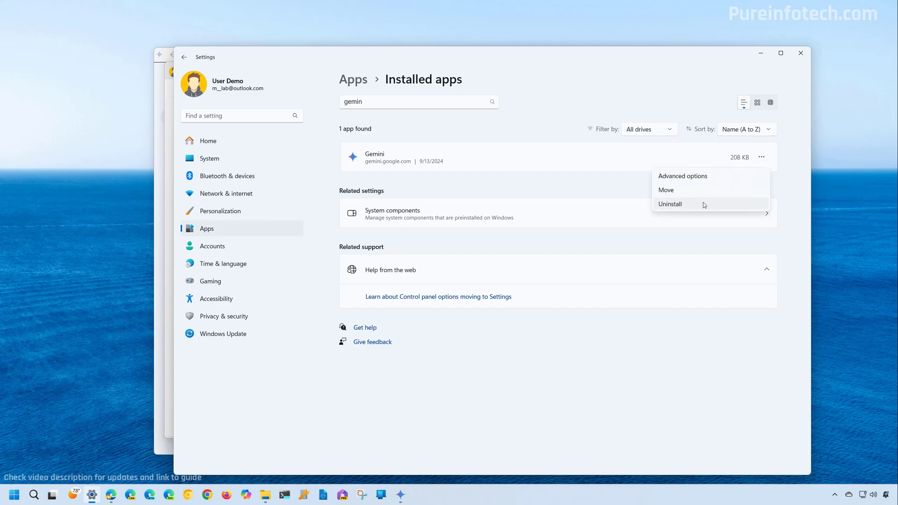
click(670, 204)
click(744, 208)
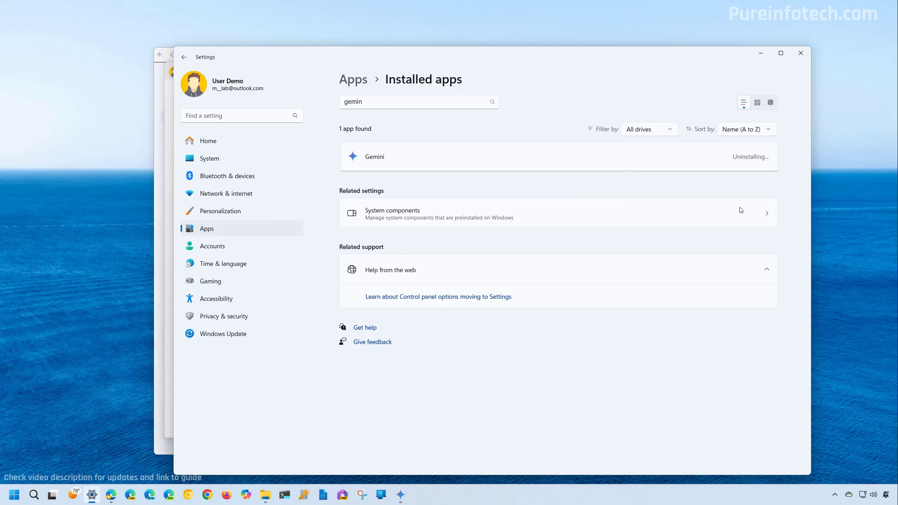
click(801, 54)
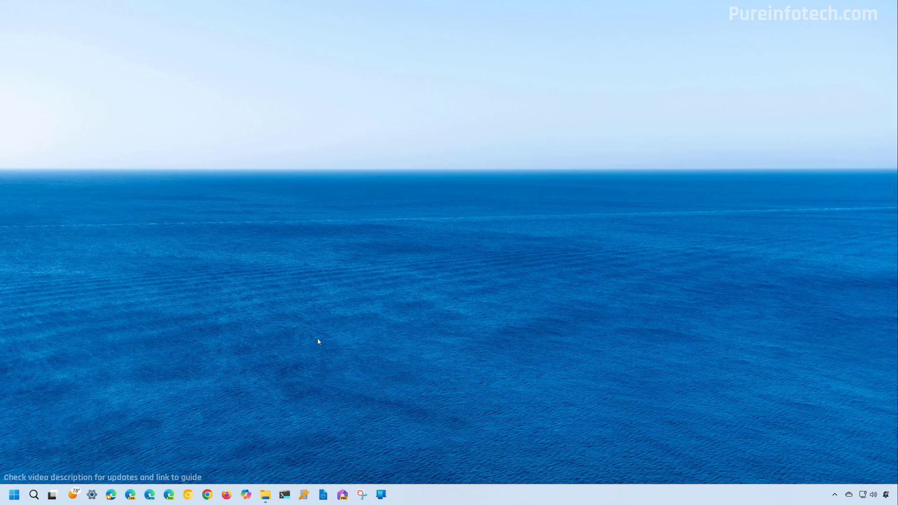
Launch Google Chrome from Start and load the Gemini web address
click(20, 493)
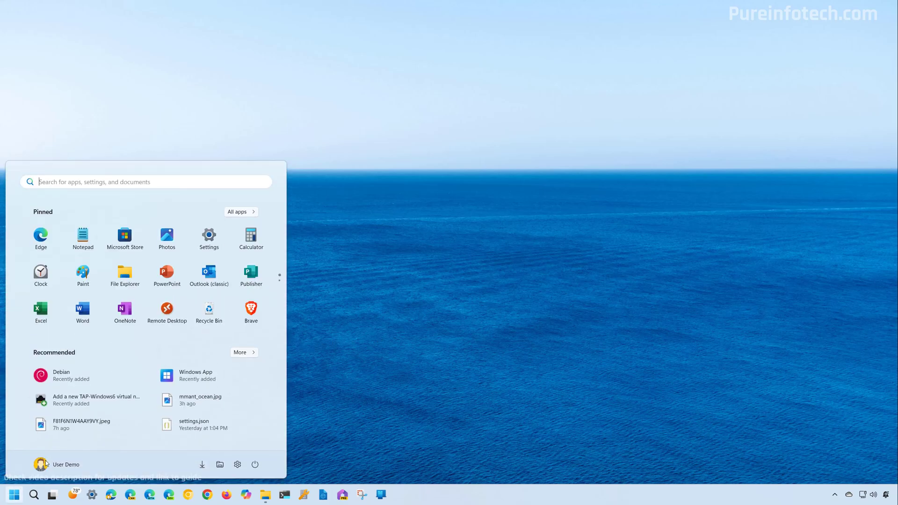
text(chrome)
key(Return)
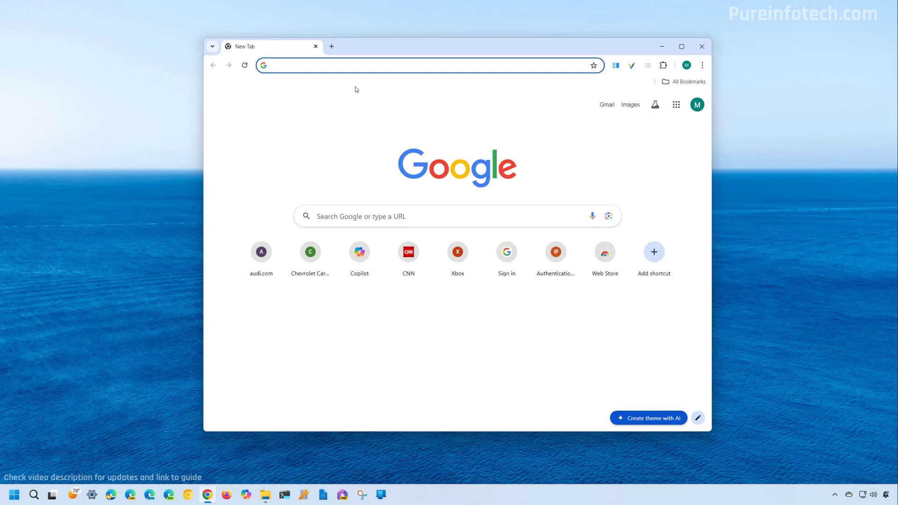
click(323, 68)
text(https://gemini.google.com/app)
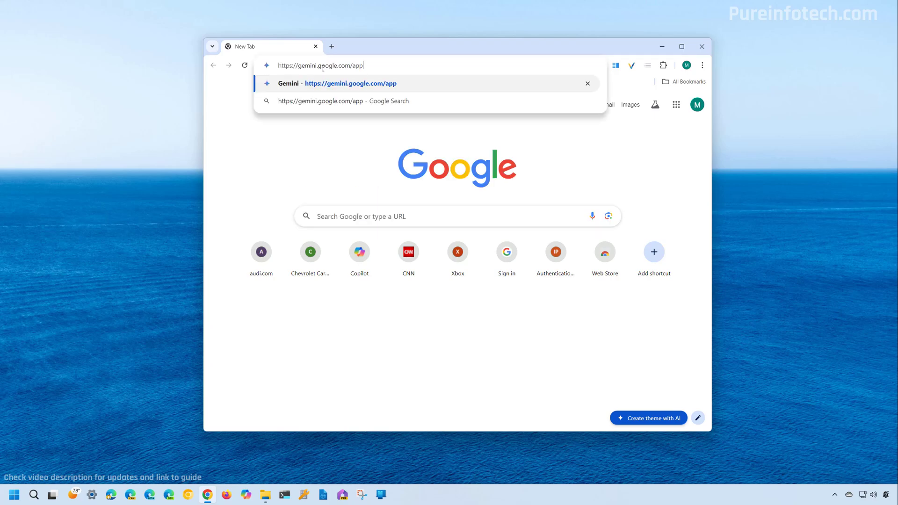
key(Return)
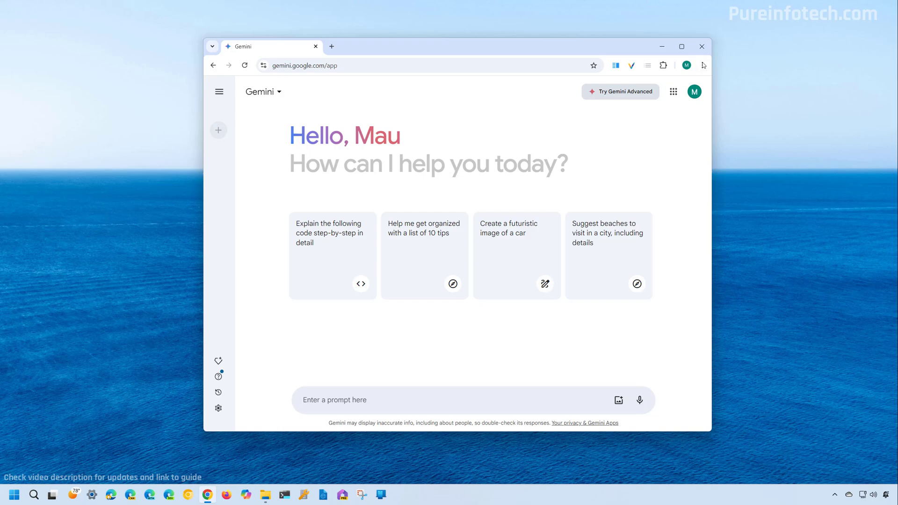
Install the Gemini page as an app via Cast, save, and share > Install page as app
click(703, 65)
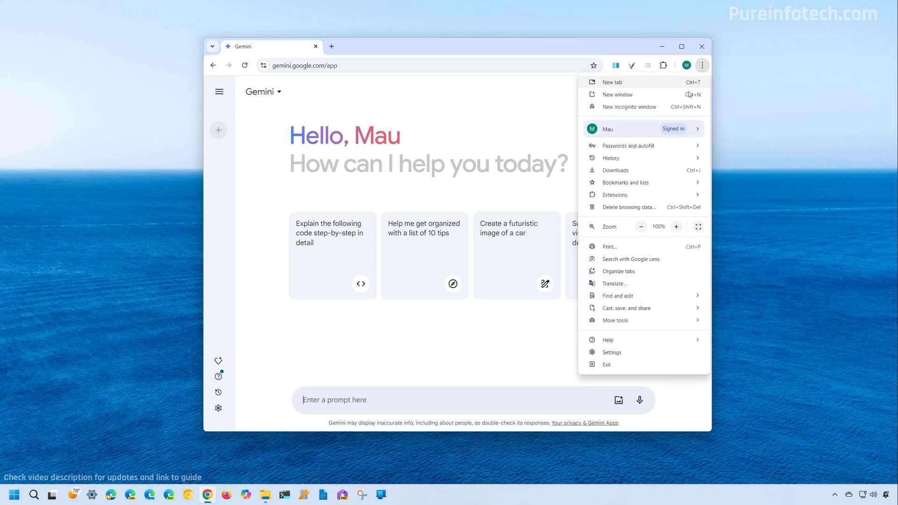
mouse_move(641, 312)
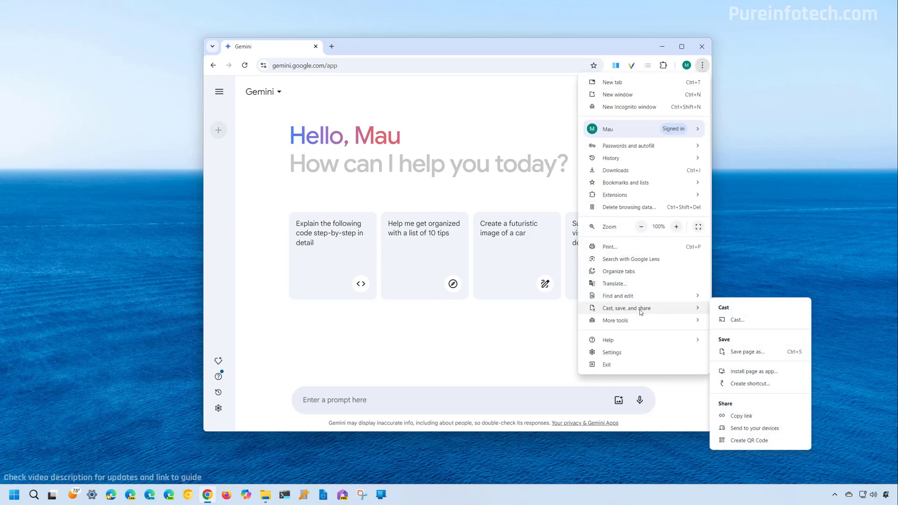
click(765, 375)
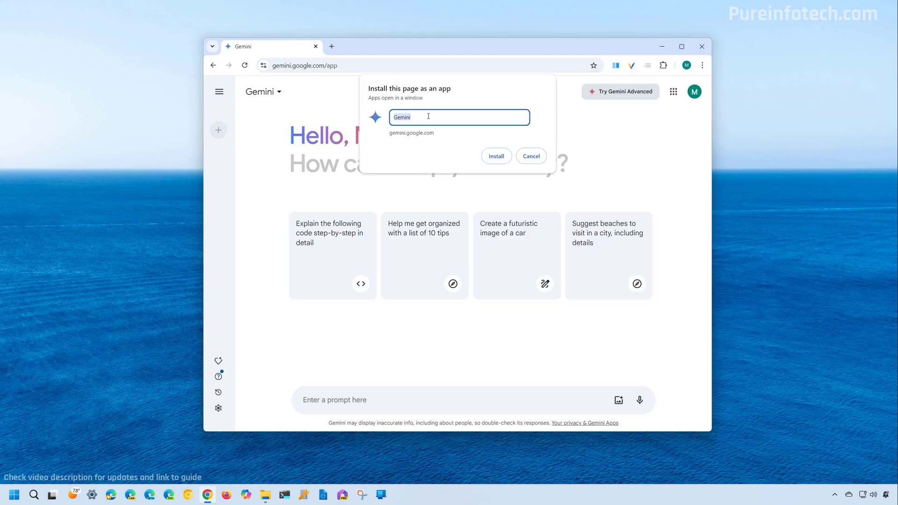
click(497, 156)
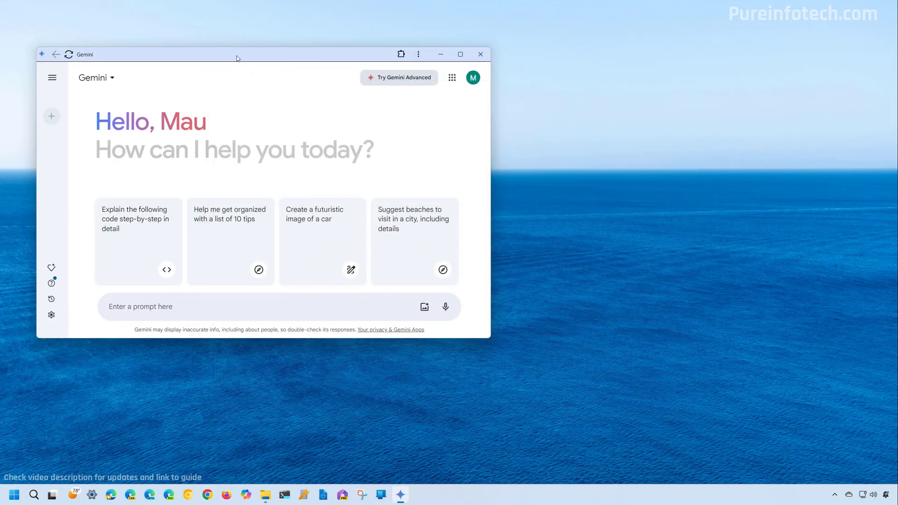
Pin the Chrome Gemini app to the taskbar, close it, and relaunch it from the pinned icon
drag(237, 58, 359, 74)
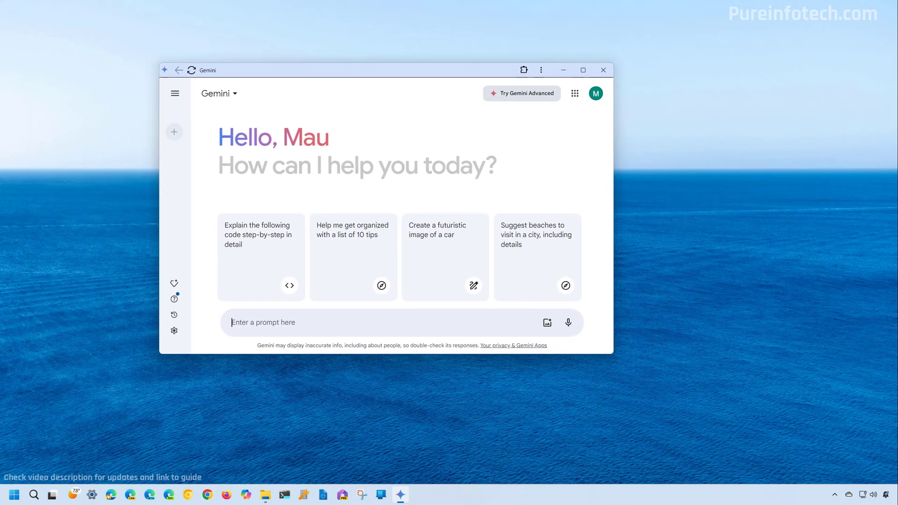
right_click(401, 495)
right_click(401, 495)
right_click(402, 494)
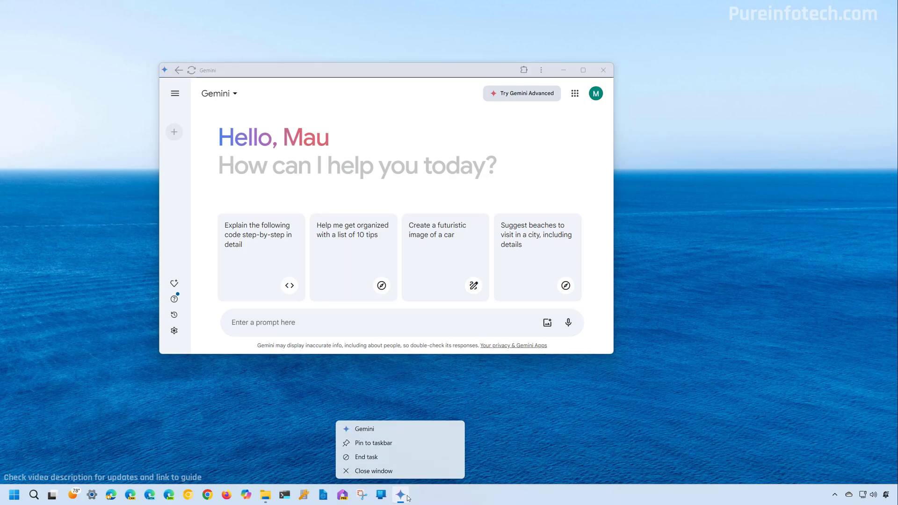
click(380, 445)
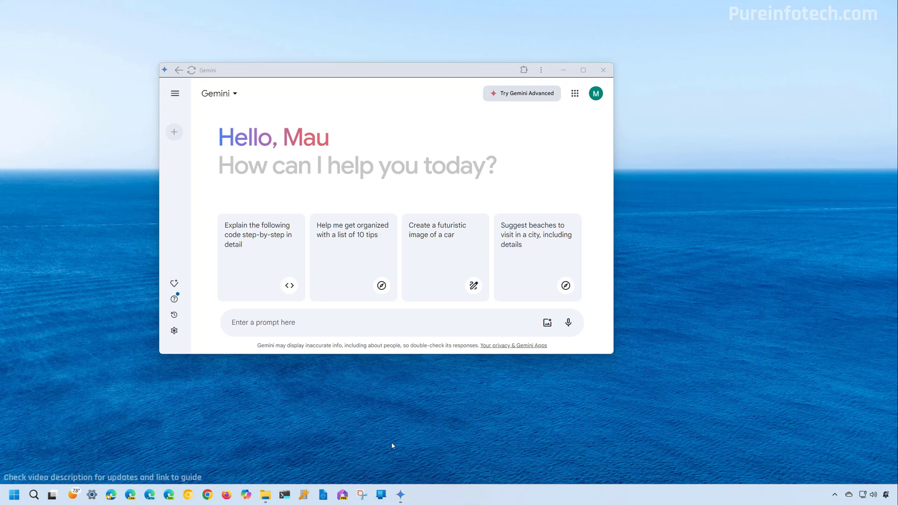
click(603, 70)
click(401, 494)
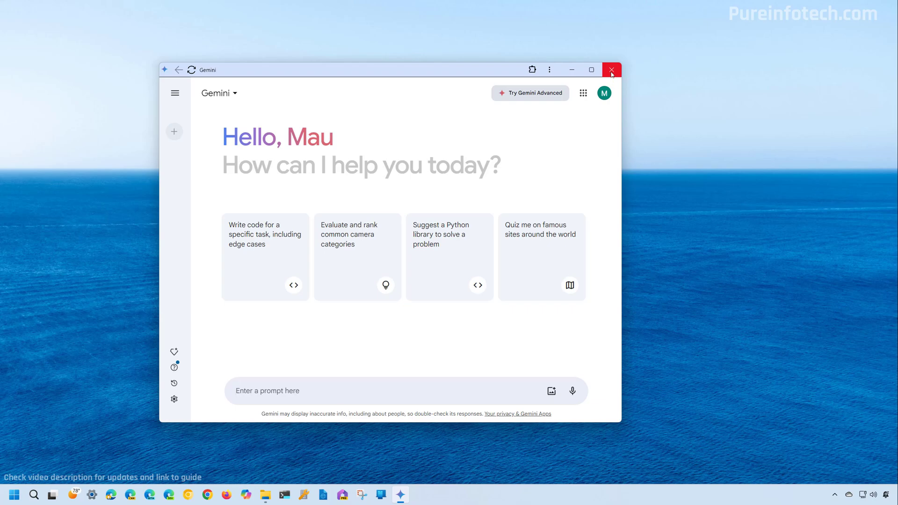
click(611, 70)
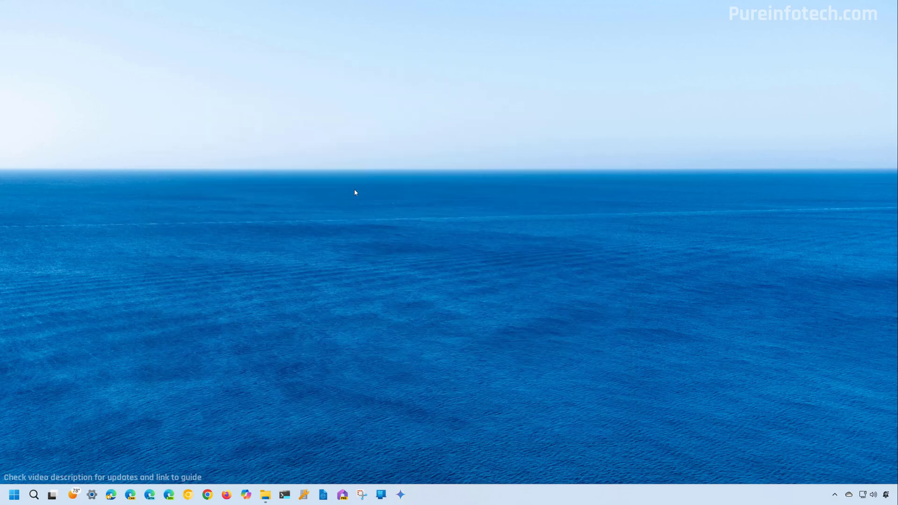
key(super)
text(gemini)
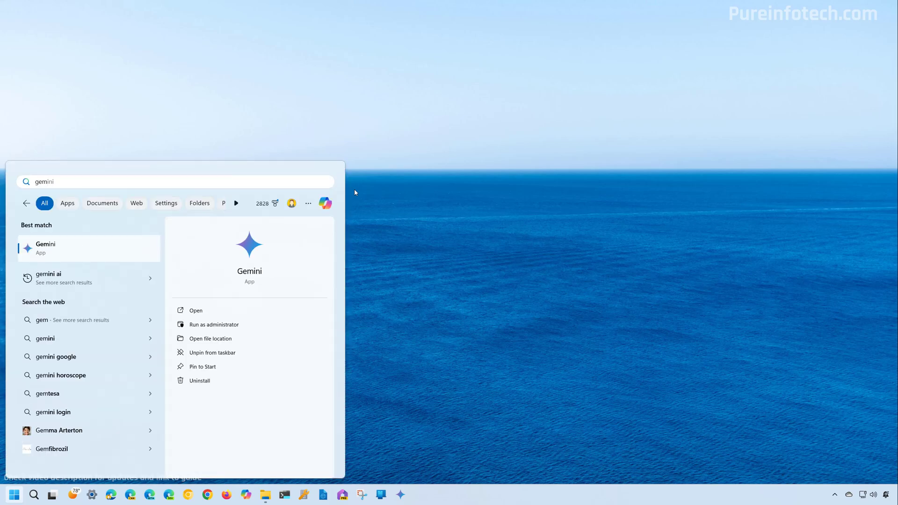
key(Return)
click(550, 69)
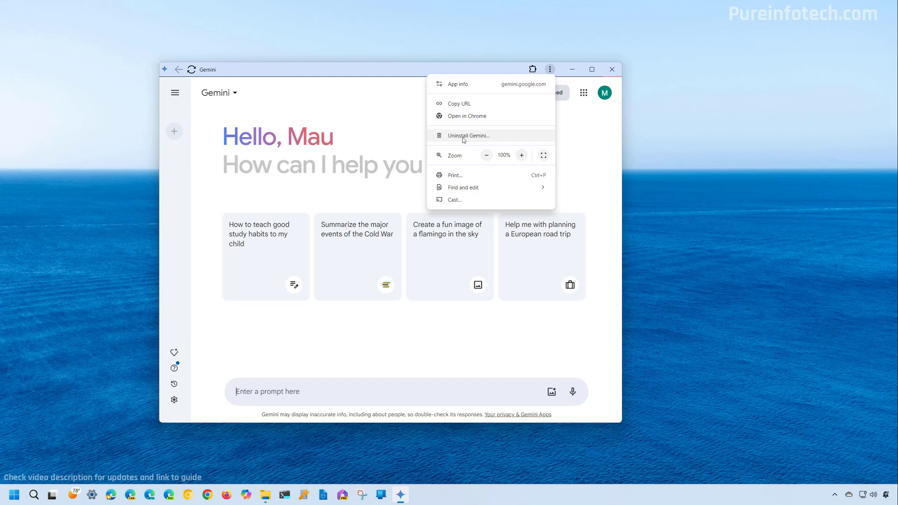
click(576, 69)
click(575, 69)
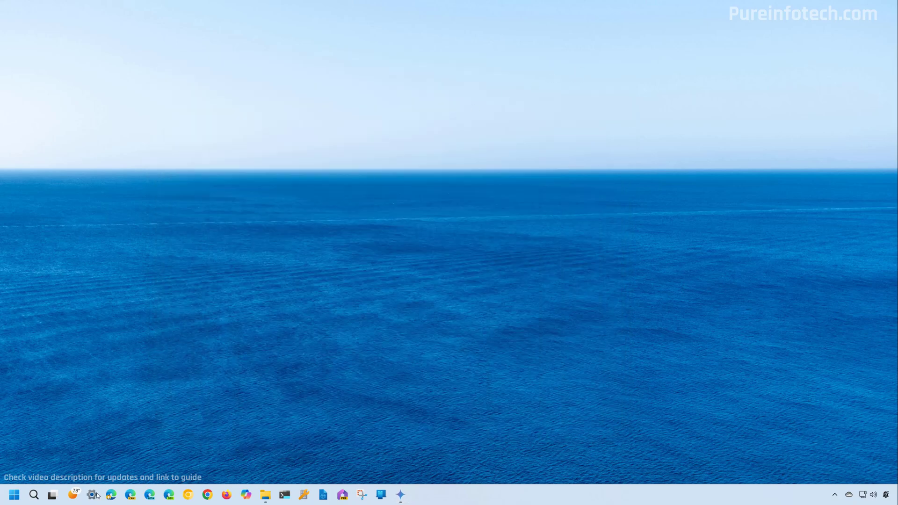
Find Gemini in Installed apps, tick 'Also delete data from Chrome' at its uninstall prompt, then cancel
click(92, 495)
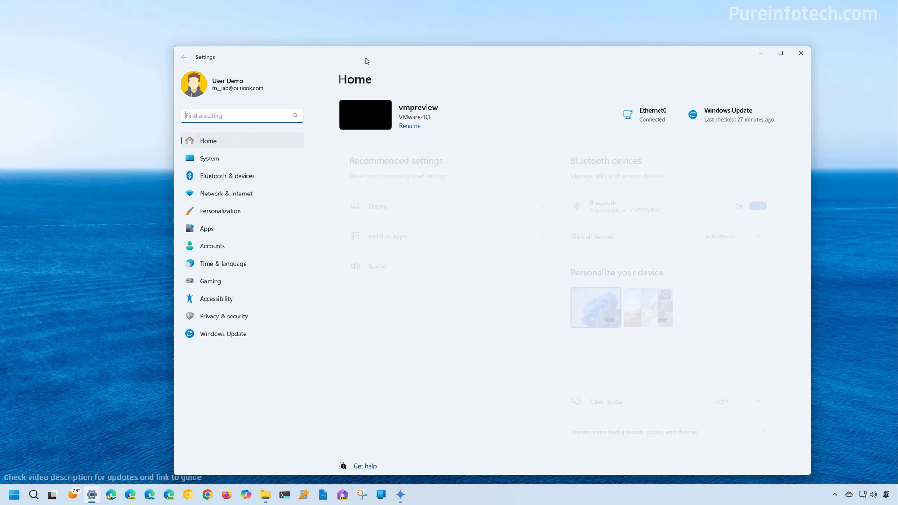
click(352, 85)
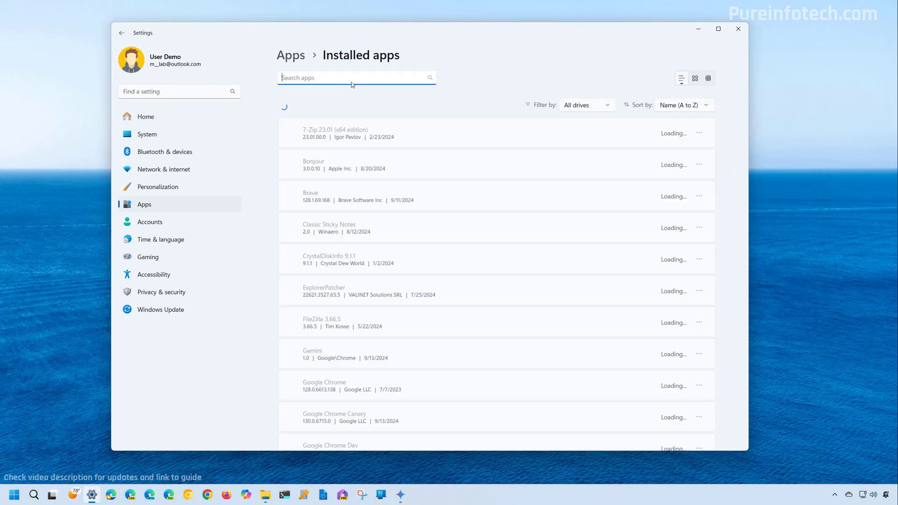
text(gemin)
click(699, 133)
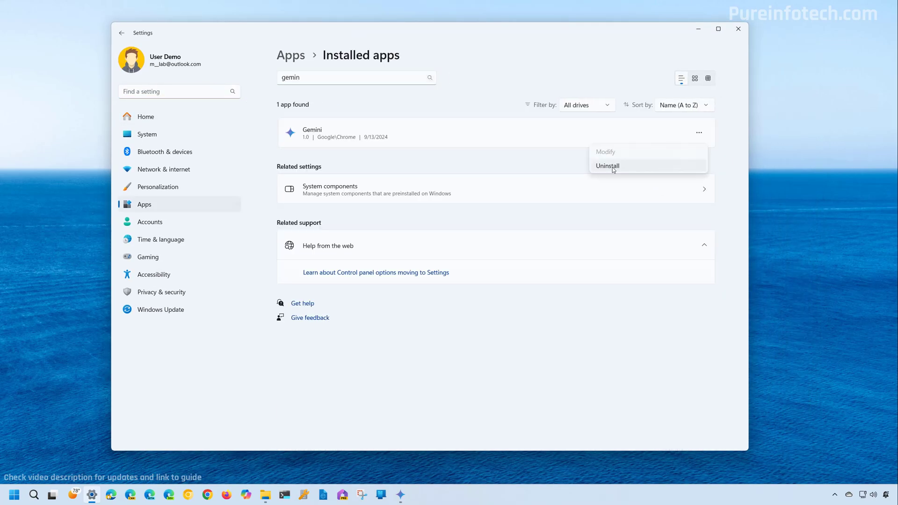
click(611, 167)
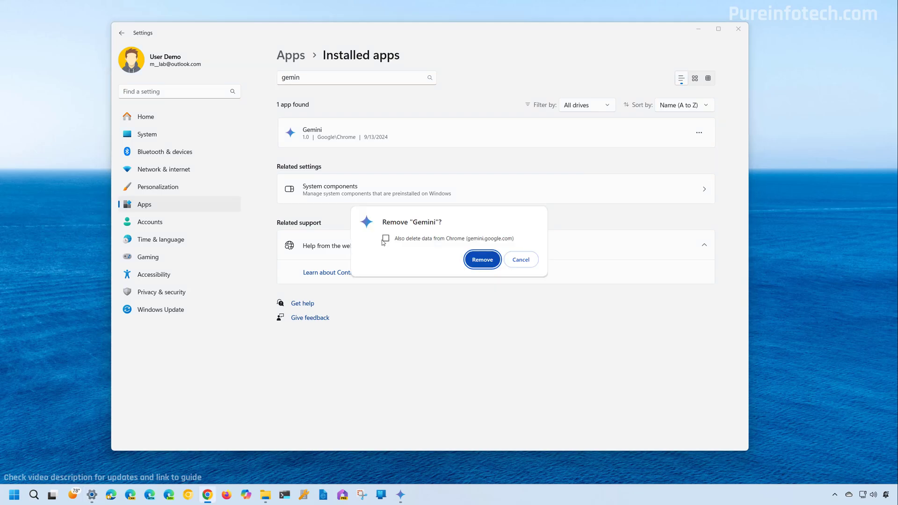
click(386, 239)
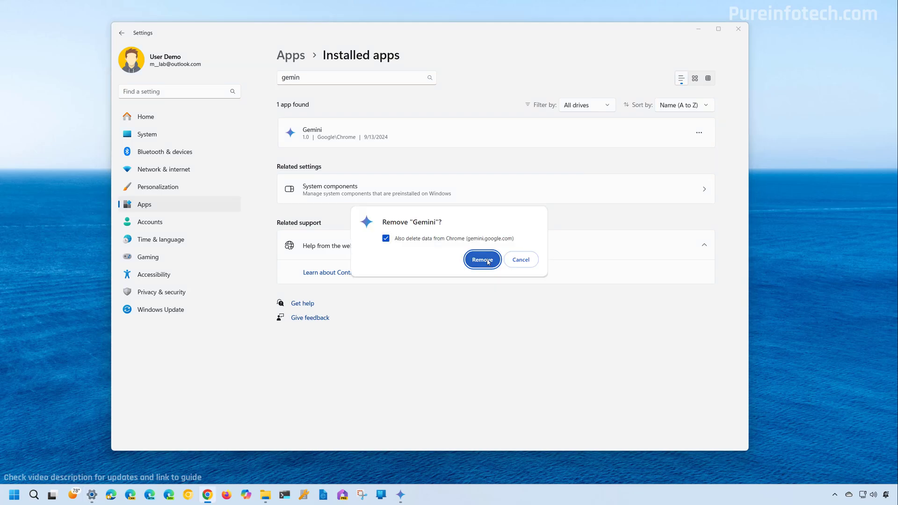
click(521, 261)
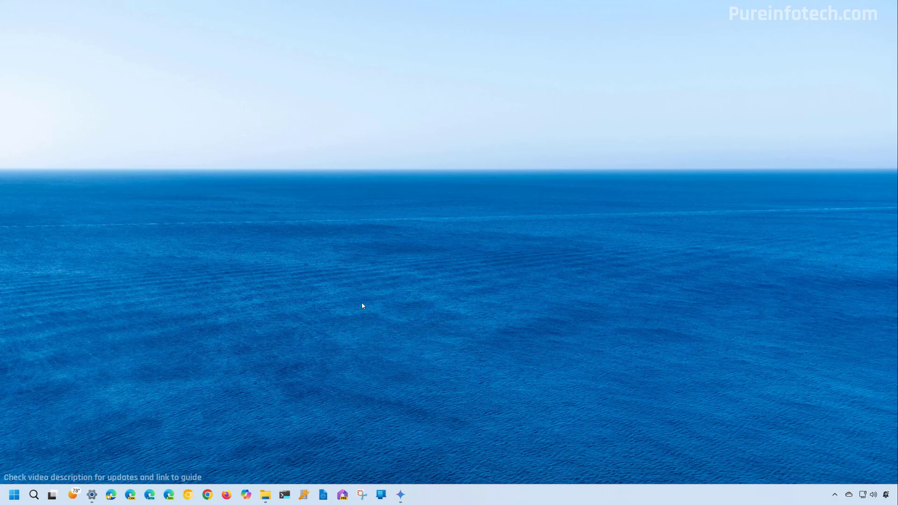
key(super+c)
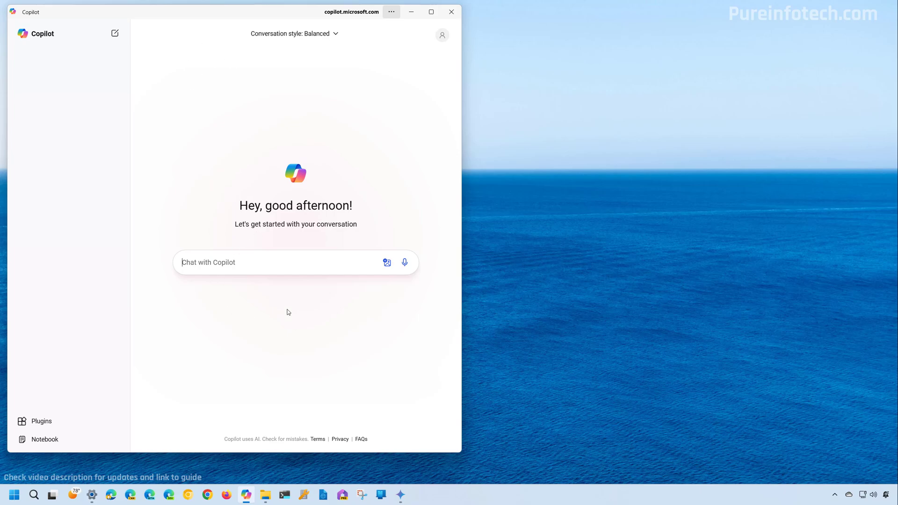
click(401, 495)
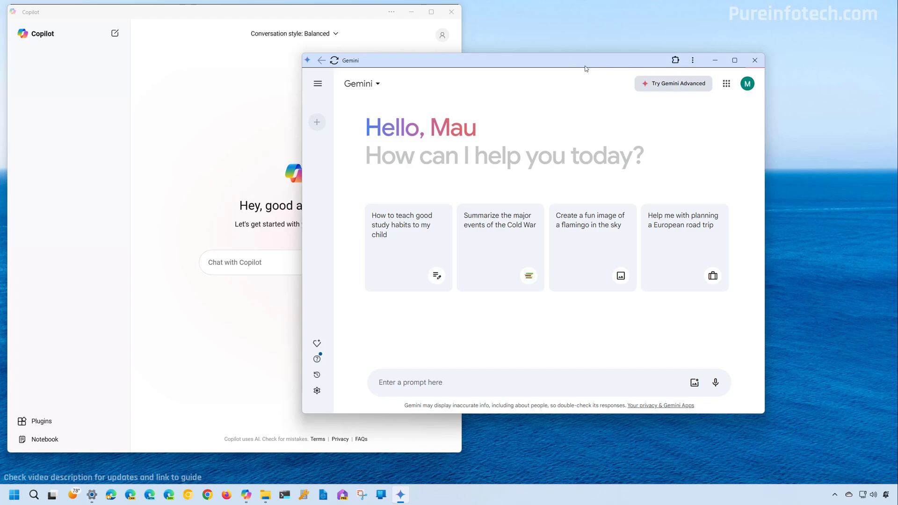
click(715, 61)
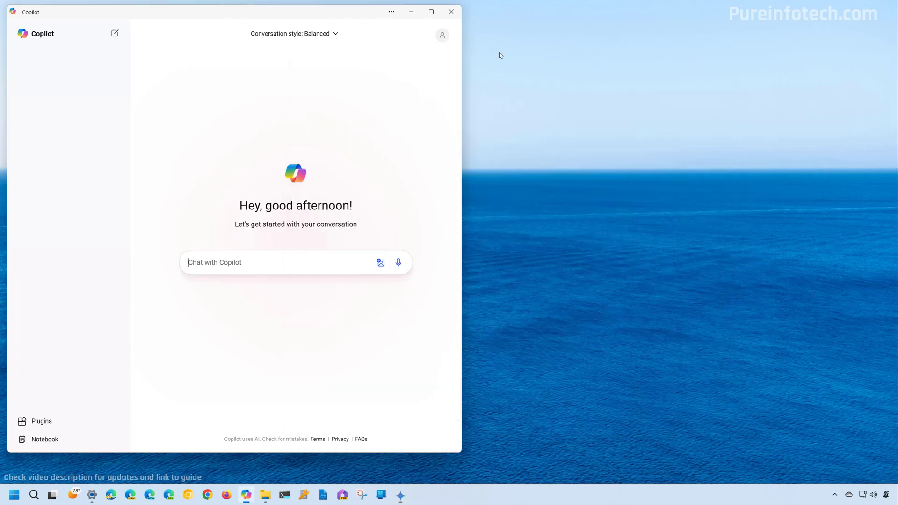
click(412, 13)
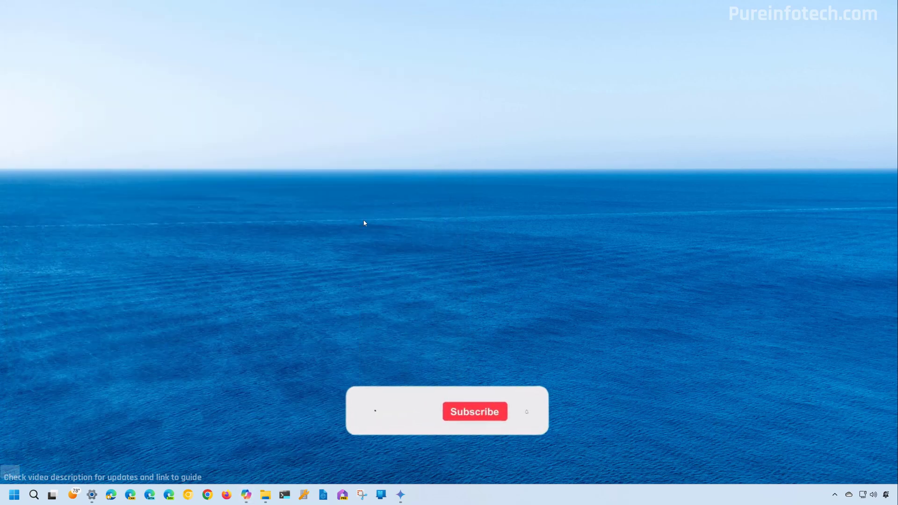